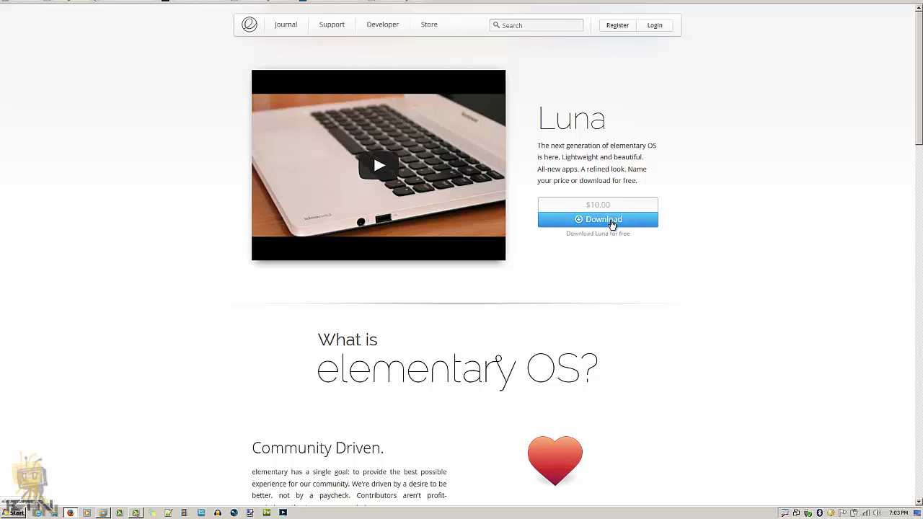
# Step: Start the elementary OS Luna download, scroll the YouTube comments, then return to the elementary OS site
pyautogui.click(612, 225)
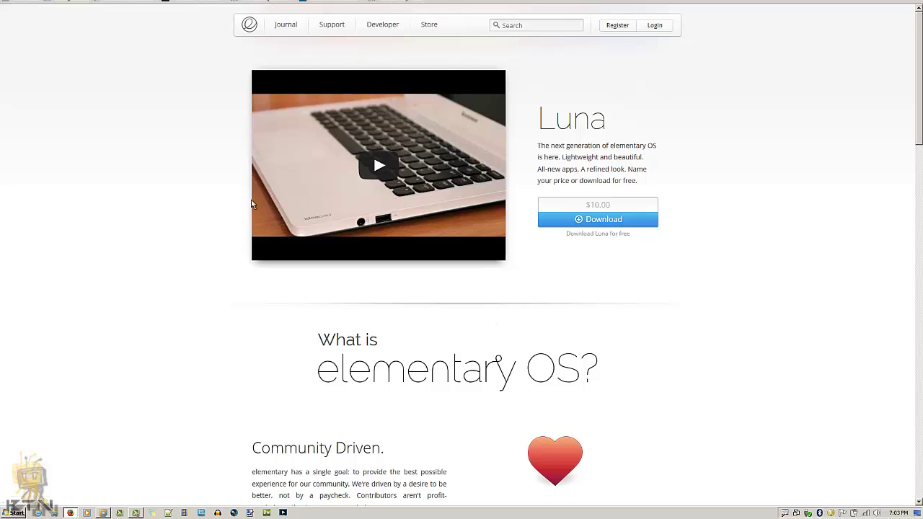
pyautogui.scroll(-1, 308, 295)
pyautogui.scroll(-3, 308, 295)
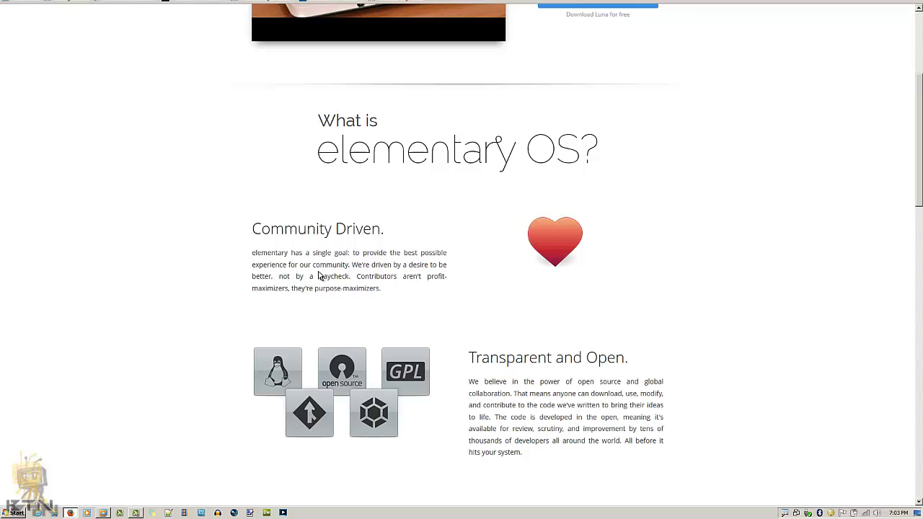
pyautogui.scroll(-1, 389, 295)
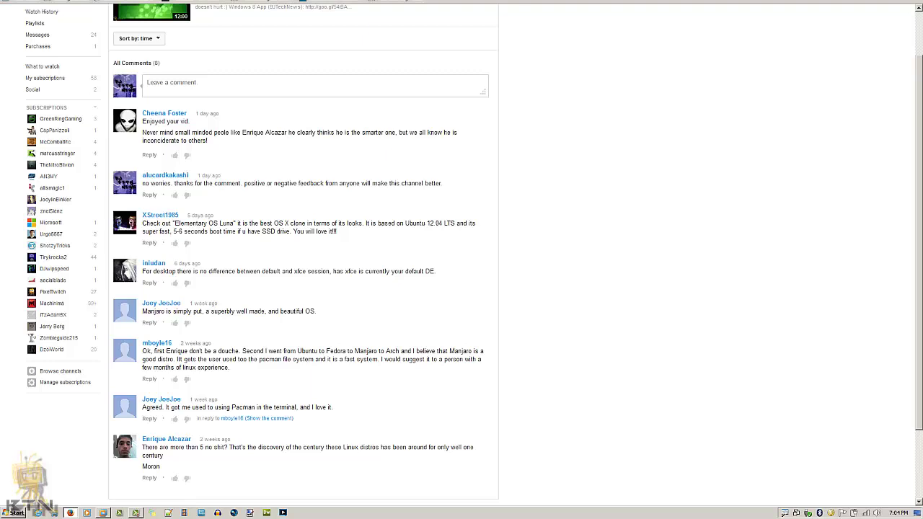
pyautogui.hotkey('ctrl', 'Tab')
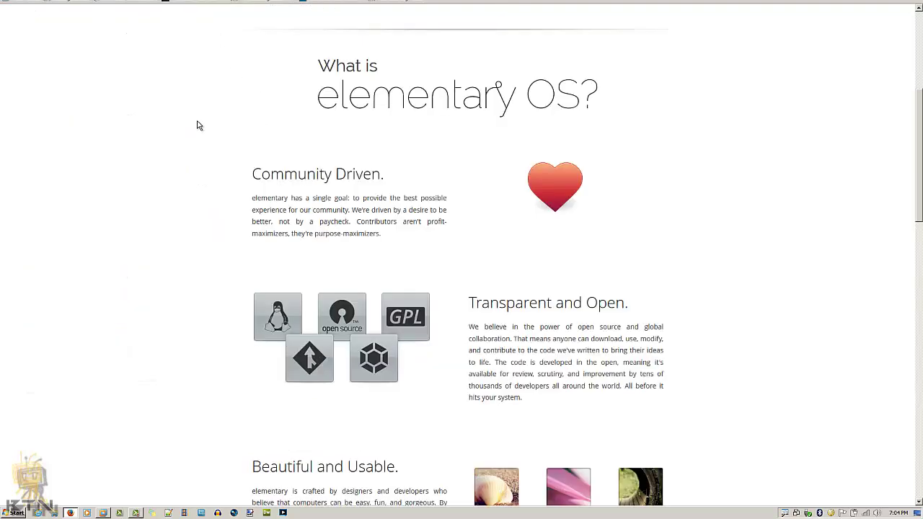
# Step: Scroll through Luna's Speedy, Full of Features, Fully Accessible and Safe and Secure sections
pyautogui.scroll(-1, 199, 126)
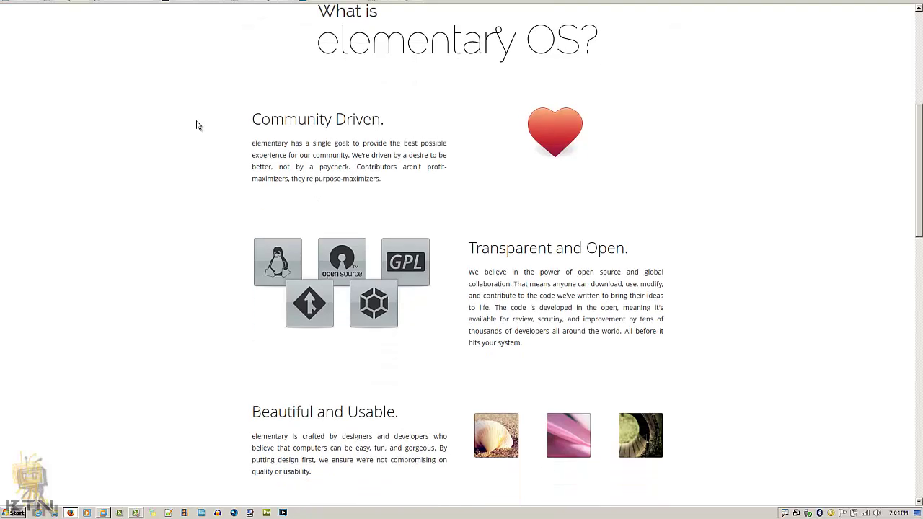
pyautogui.scroll(-3, 199, 125)
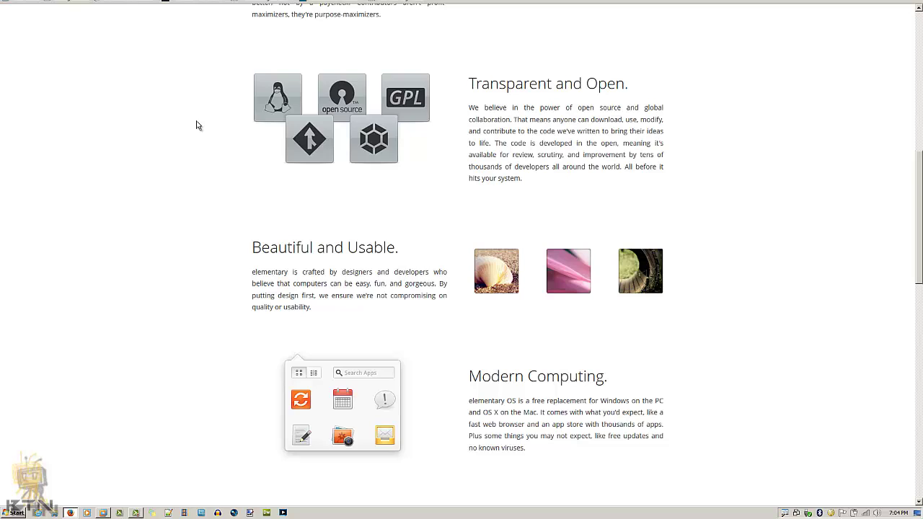
pyautogui.scroll(-3, 199, 126)
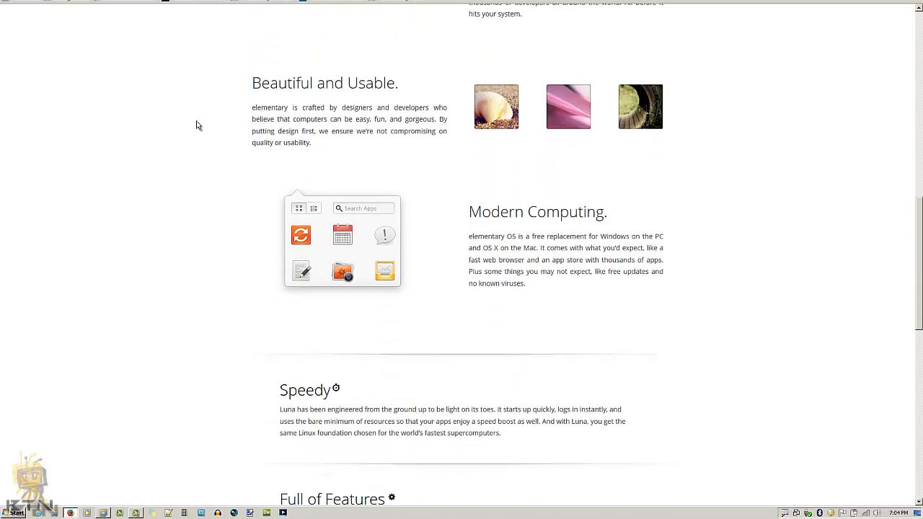
pyautogui.scroll(-3, 199, 126)
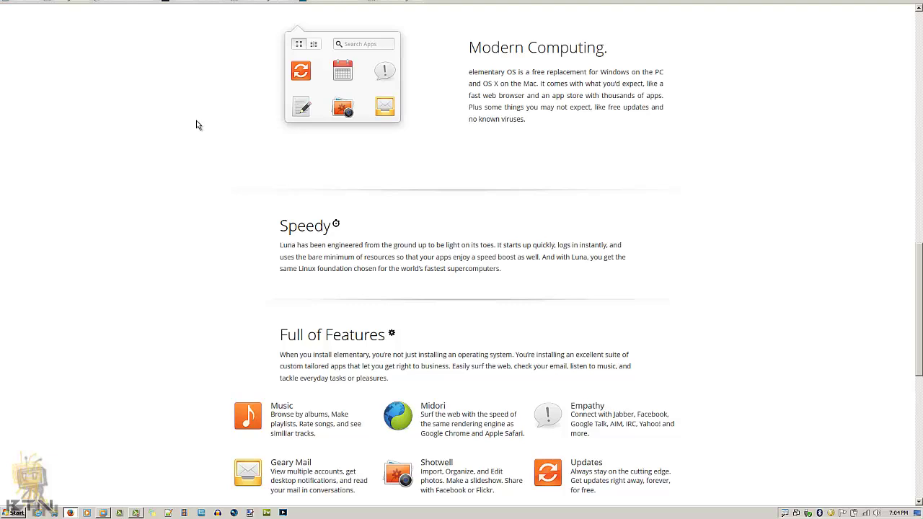
pyautogui.scroll(-3, 197, 125)
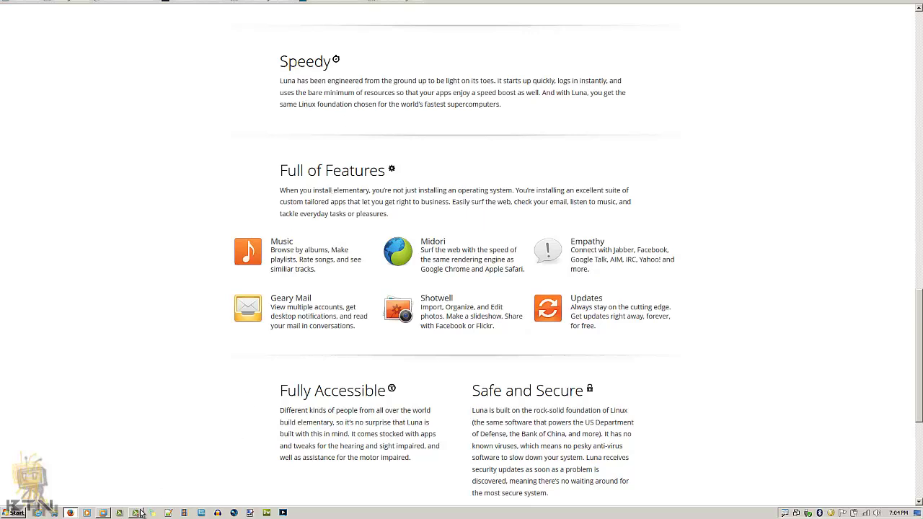
# Step: Power on the bj-elementaryOS VM and dismiss the disconnected disc image warning
pyautogui.click(103, 512)
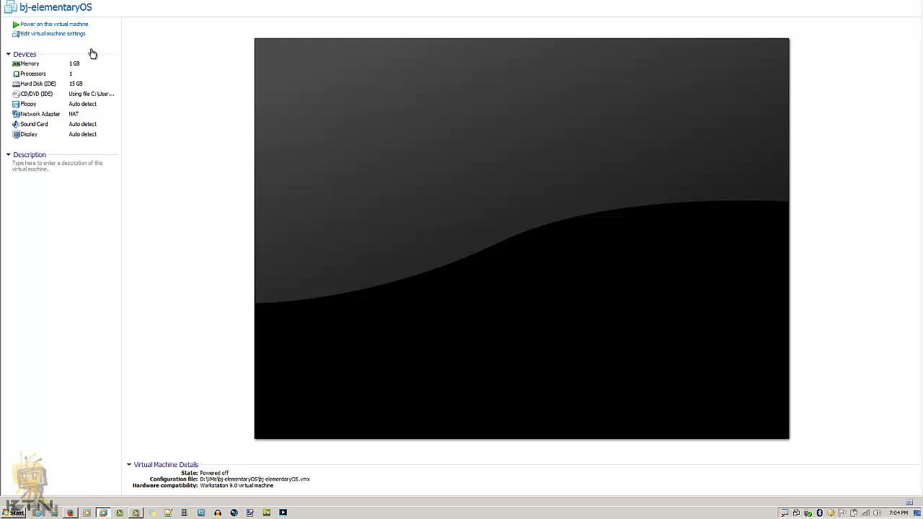
pyautogui.click(71, 24)
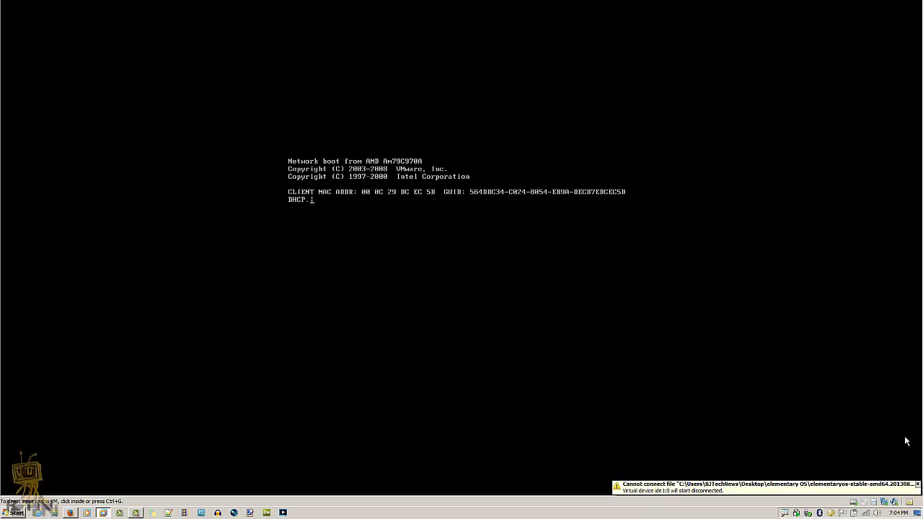
pyautogui.click(918, 483)
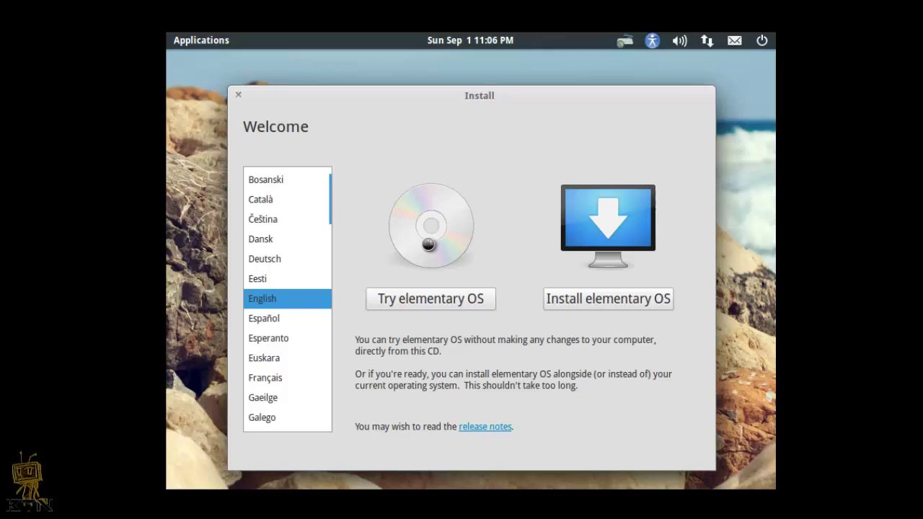
# Step: Choose Install elementary OS, erase the whole 16.1 GB disk, and start installing
pyautogui.click(570, 297)
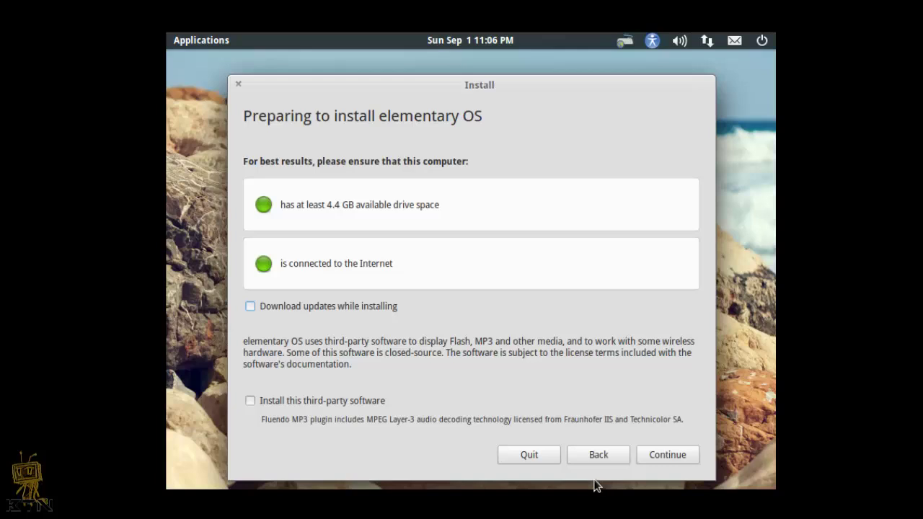
pyautogui.click(654, 455)
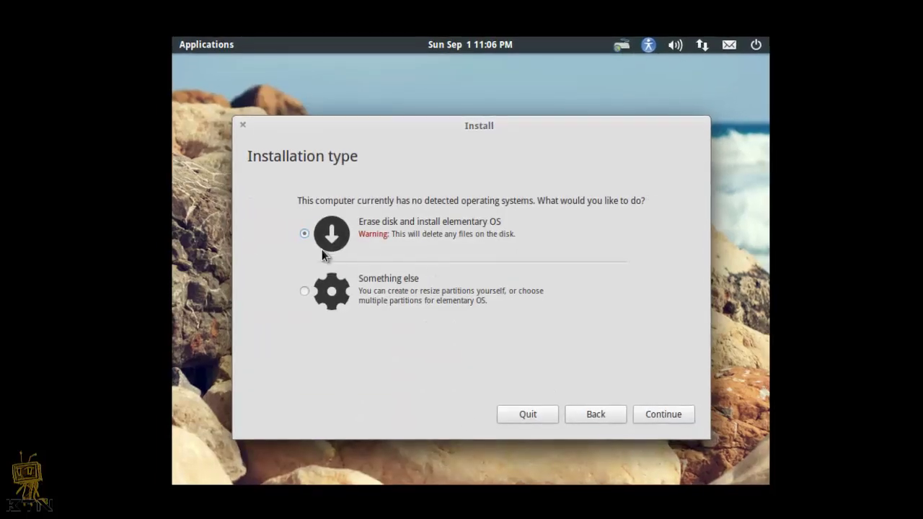
pyautogui.click(663, 417)
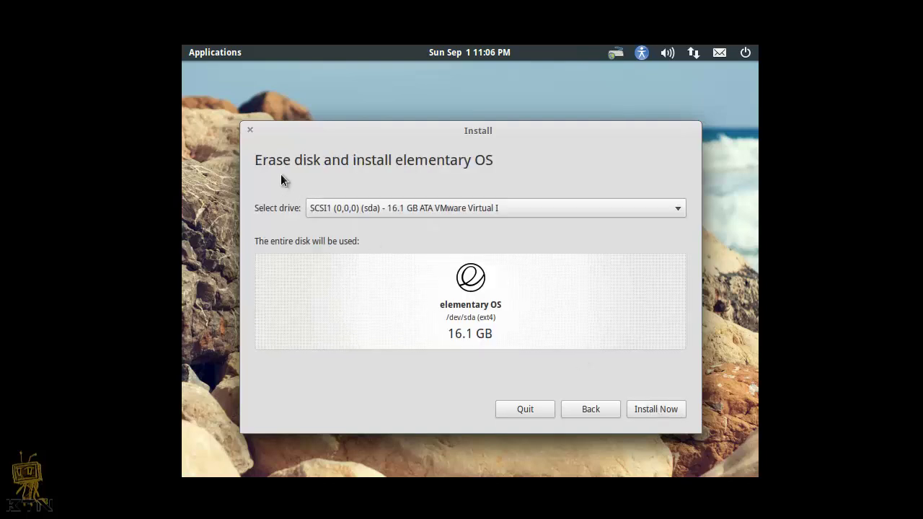
pyautogui.click(648, 409)
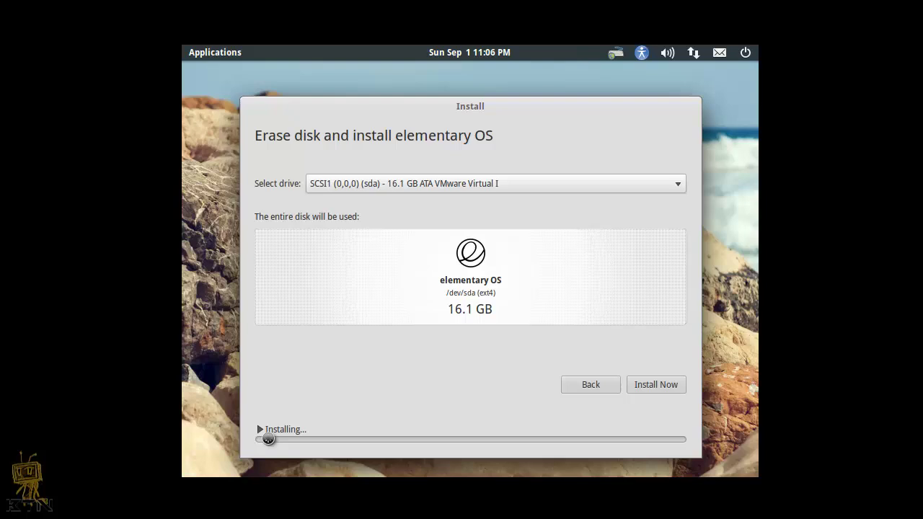
# Step: Show the progress log, set the New York time zone and accept the English (US) keyboard
pyautogui.click(267, 434)
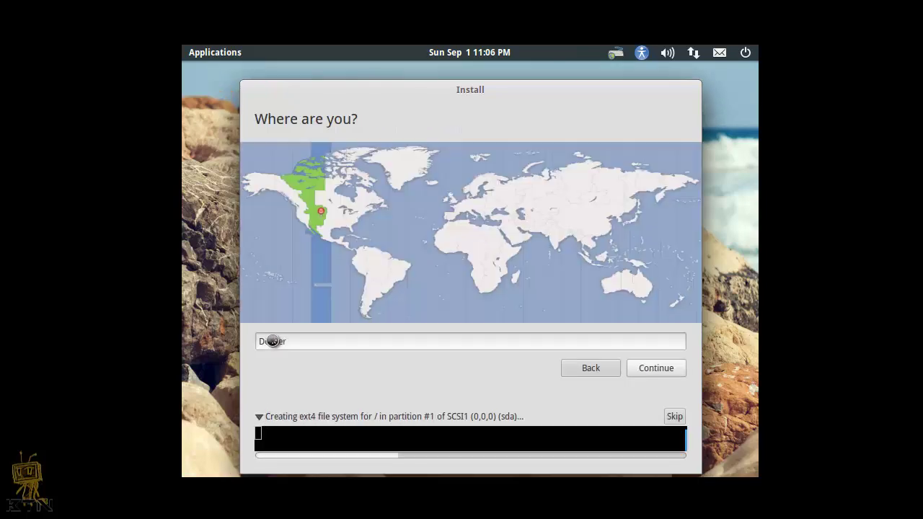
pyautogui.click(358, 227)
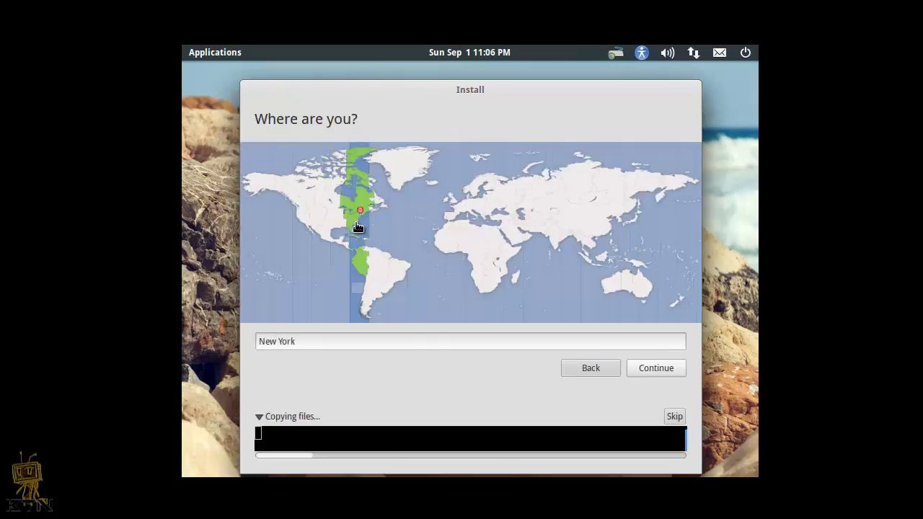
pyautogui.click(646, 369)
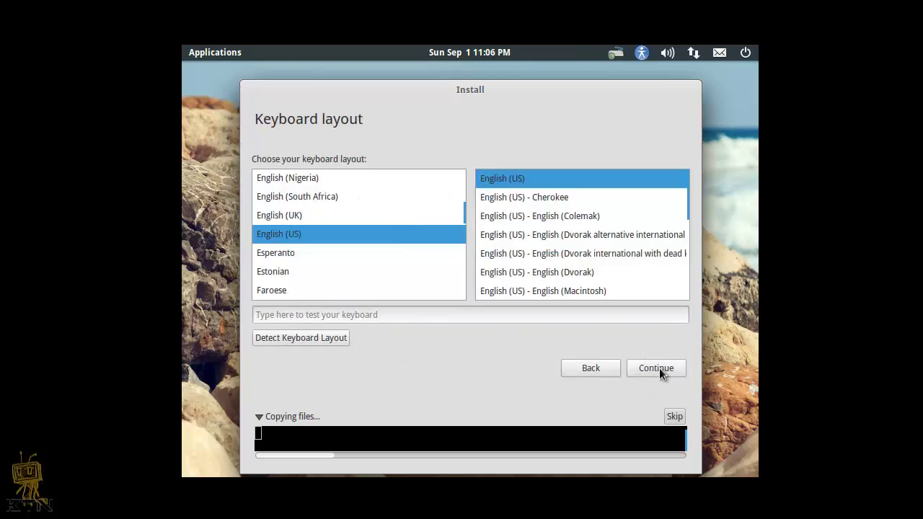
pyautogui.click(658, 368)
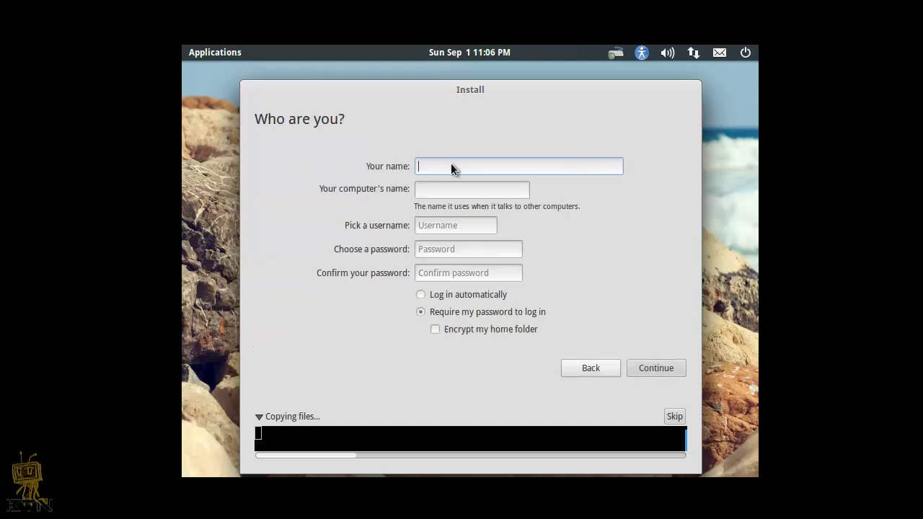
# Step: Create the user account with computer name bj-elementaryOS, a password and automatic login
pyautogui.write('bjtech')
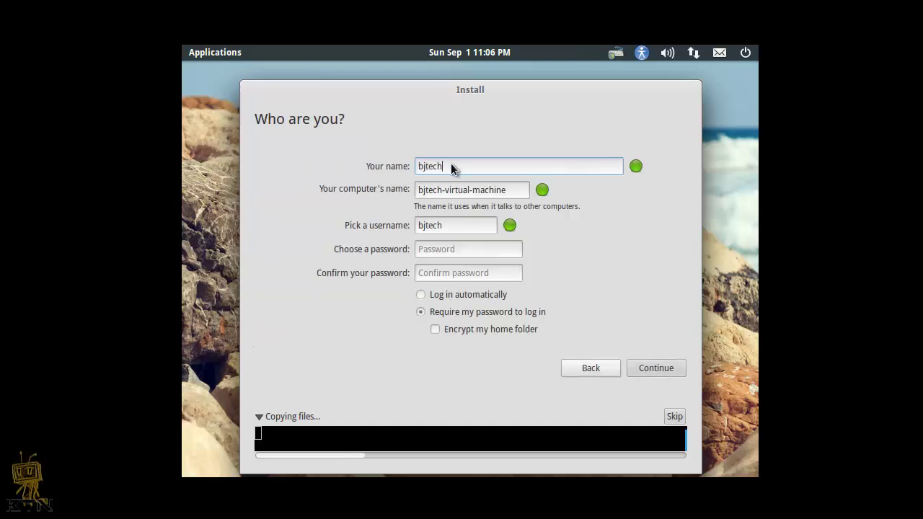
pyautogui.write('news')
pyautogui.press('Tab')
pyautogui.write('b')
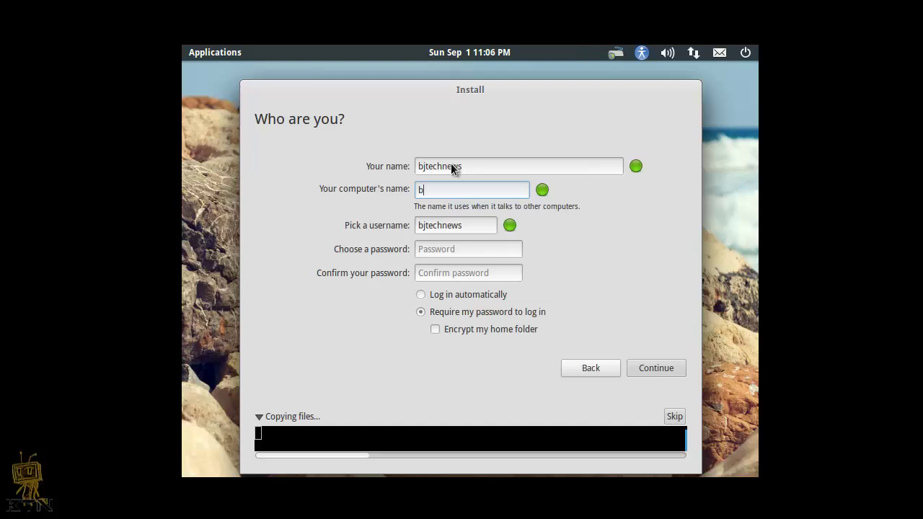
pyautogui.write('j-elementary')
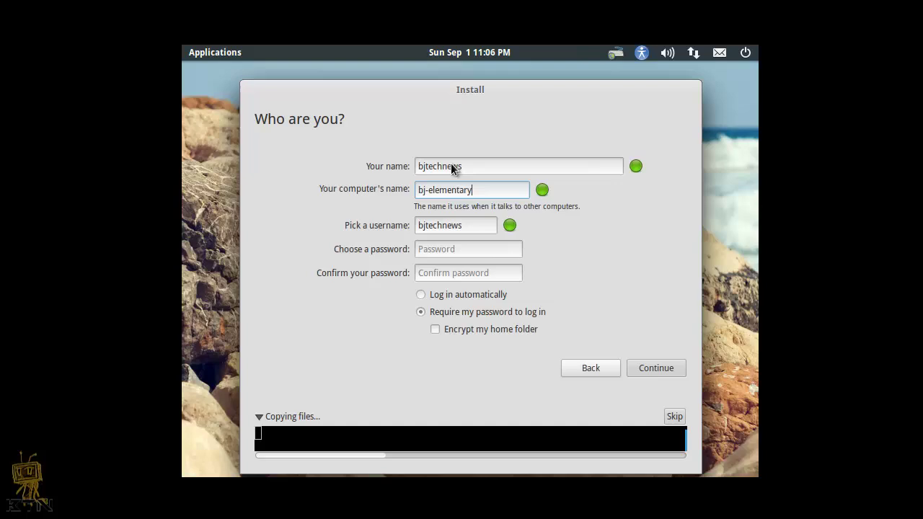
pyautogui.write('OS')
pyautogui.moveTo(451, 165); pyautogui.dragTo(461, 229)
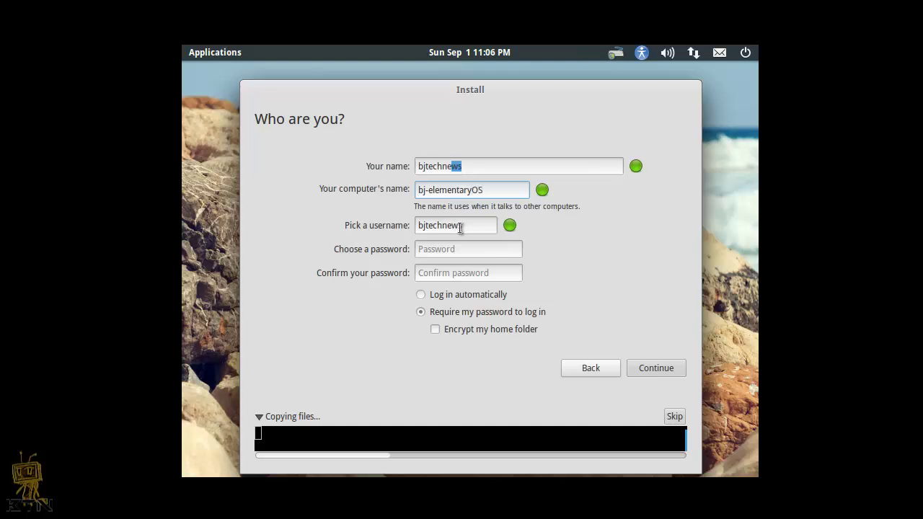
pyautogui.click(460, 250)
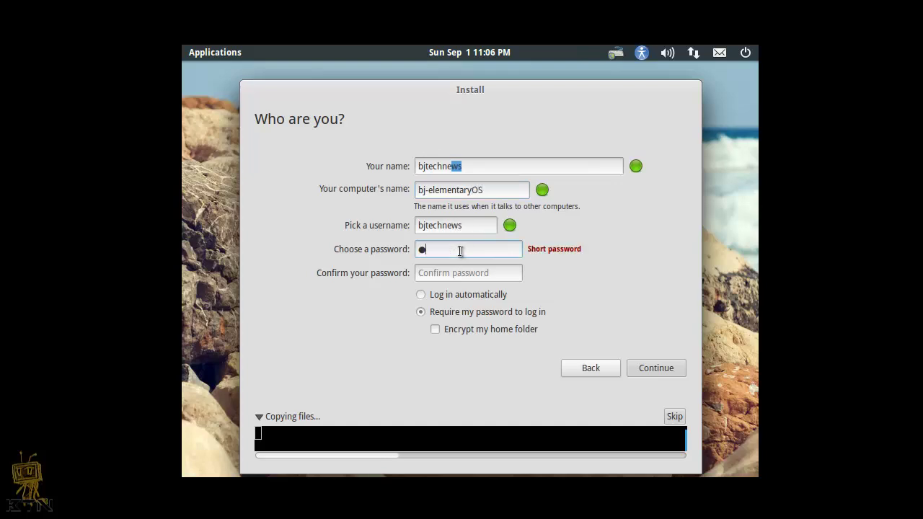
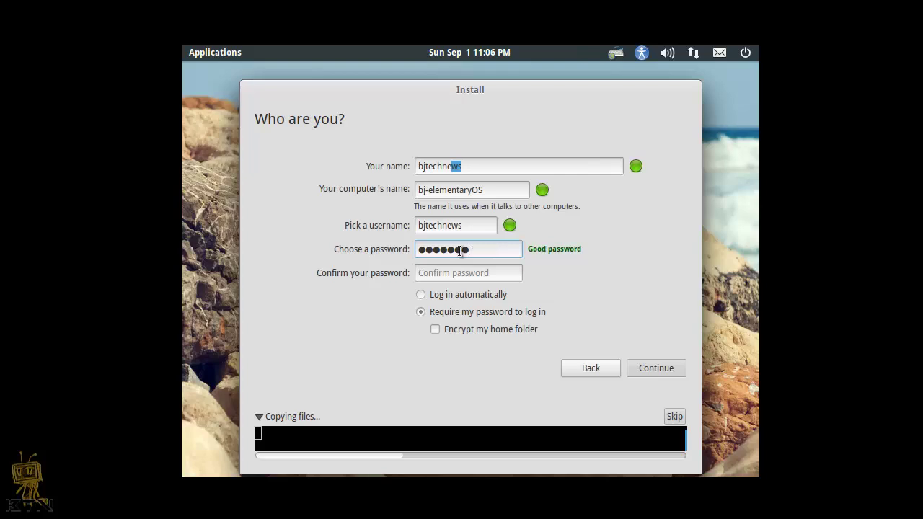
pyautogui.press('Tab')
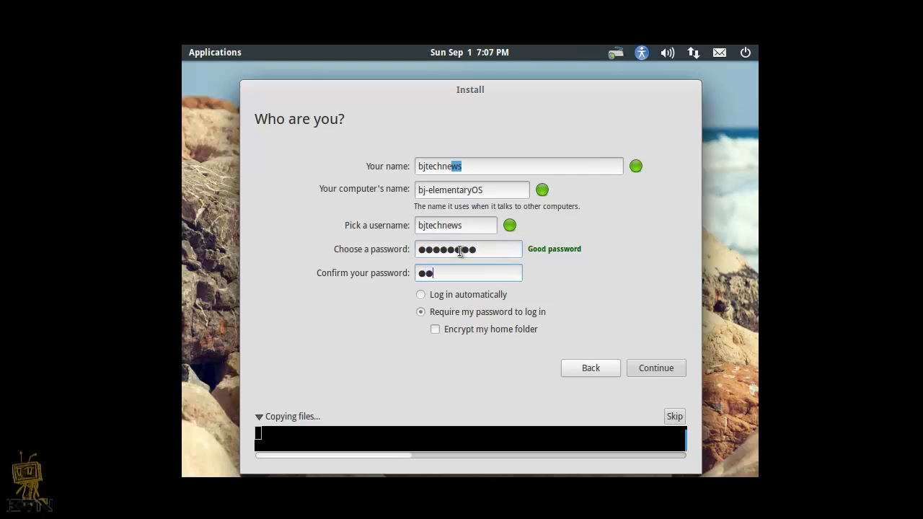
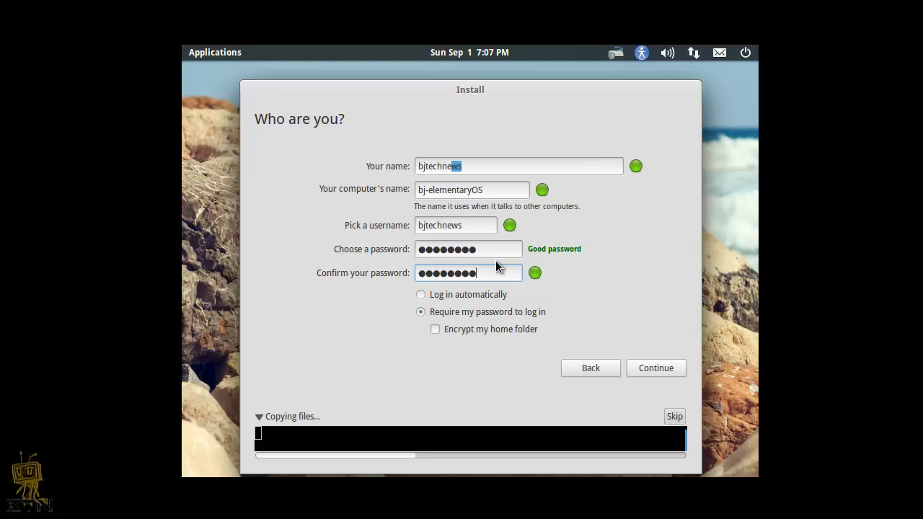
pyautogui.click(438, 294)
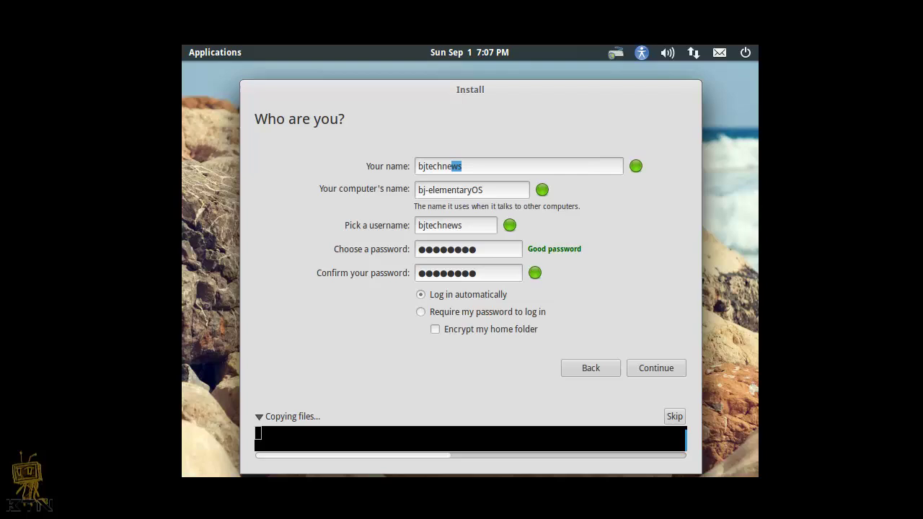
pyautogui.press('Return')
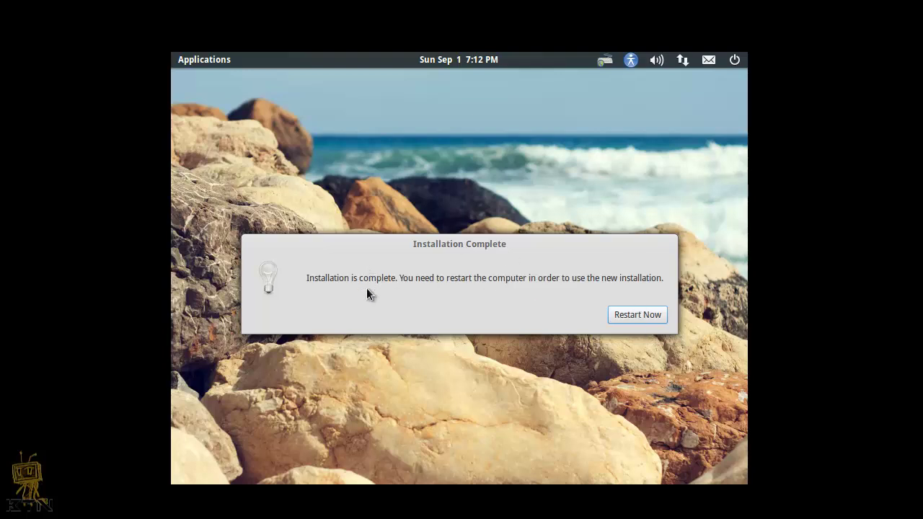
# Step: Restart the machine to boot into the newly installed elementary OS
pyautogui.click(644, 319)
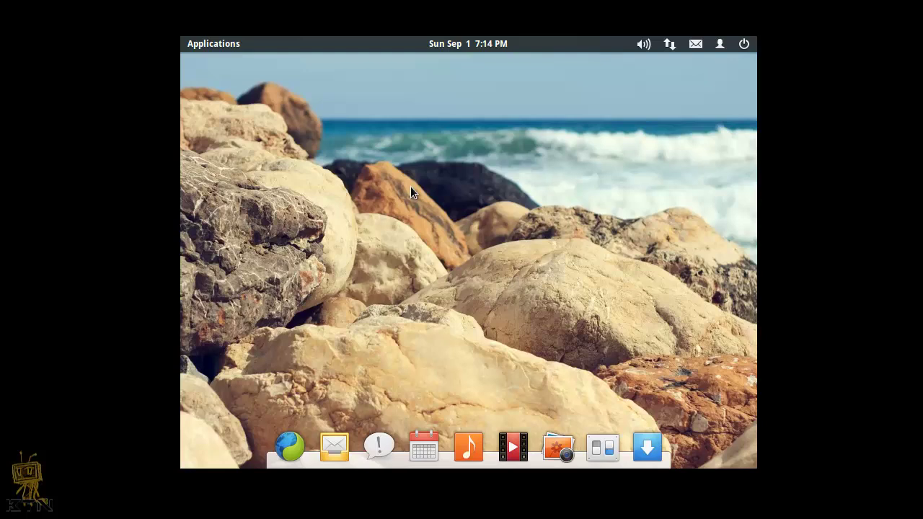
# Step: Set the display resolution to 1440 x 900, keep the configuration, and close System Settings
pyautogui.click(609, 451)
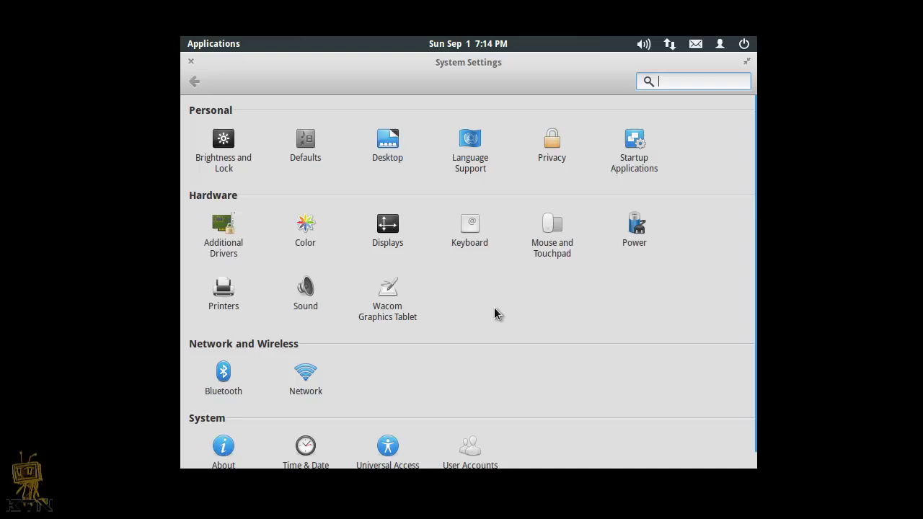
pyautogui.click(387, 232)
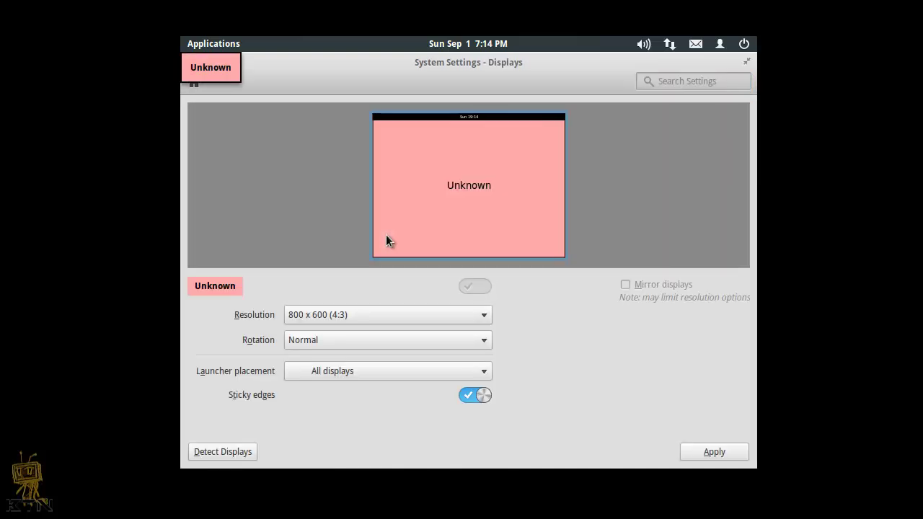
pyautogui.click(488, 319)
pyautogui.click(488, 321)
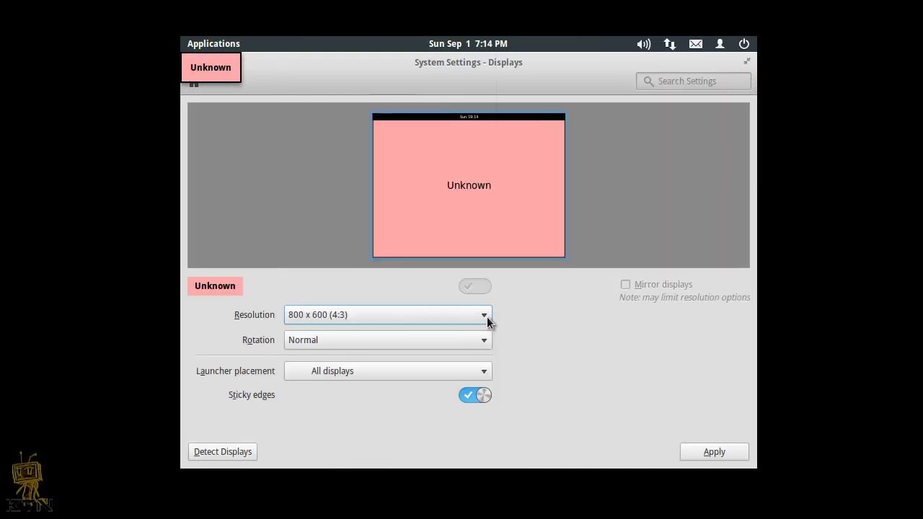
pyautogui.click(488, 321)
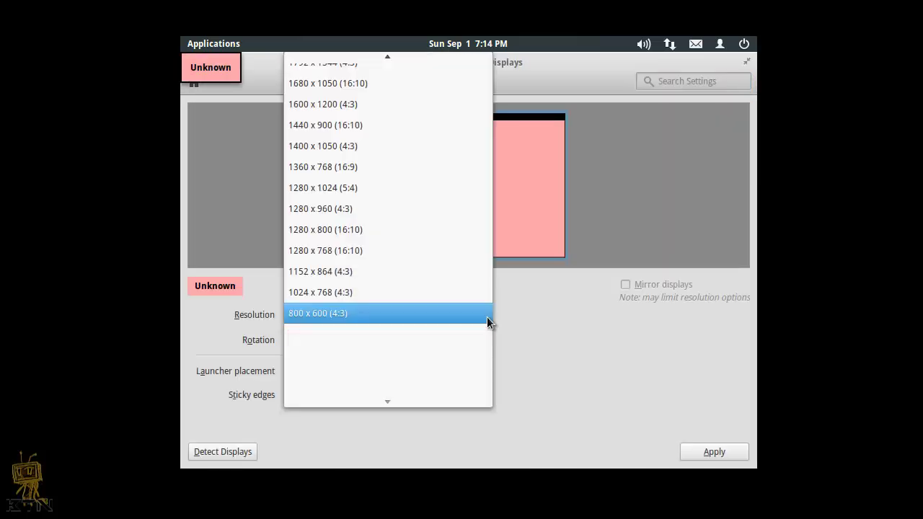
pyautogui.click(445, 208)
pyautogui.click(714, 452)
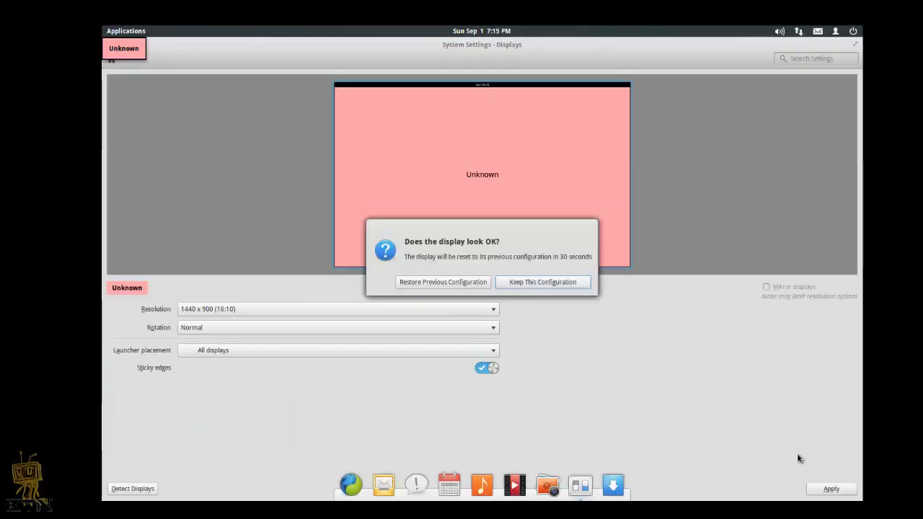
pyautogui.click(550, 281)
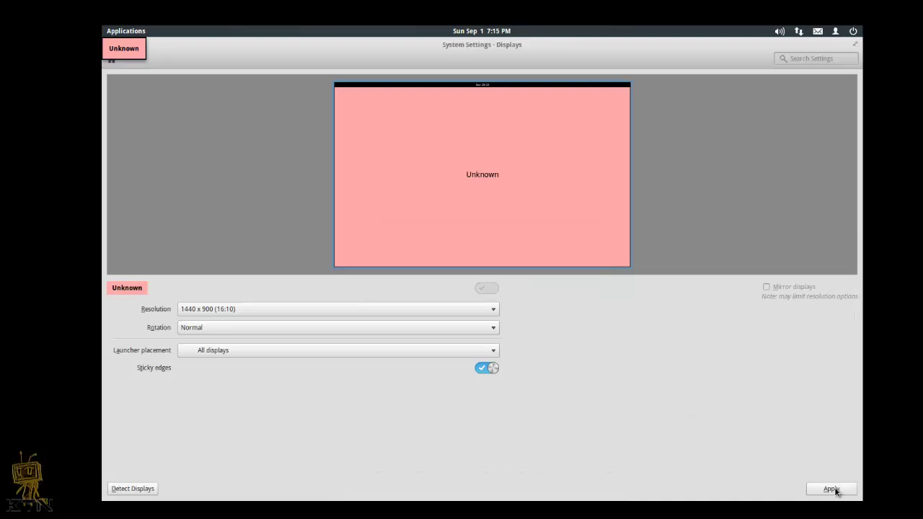
pyautogui.click(831, 489)
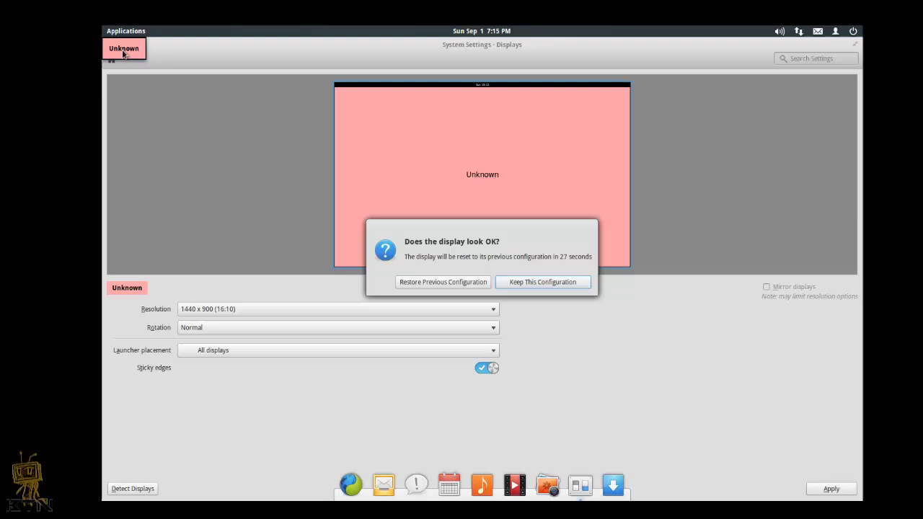
pyautogui.click(522, 282)
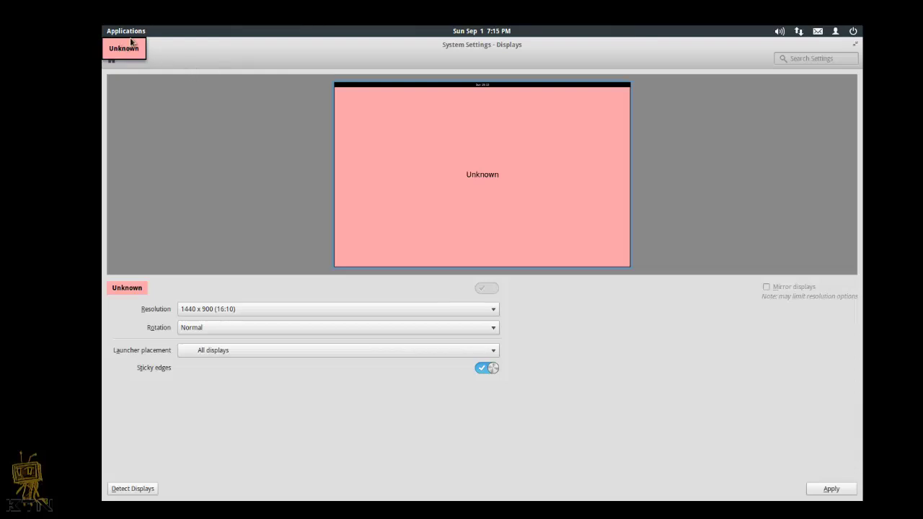
pyautogui.click(855, 45)
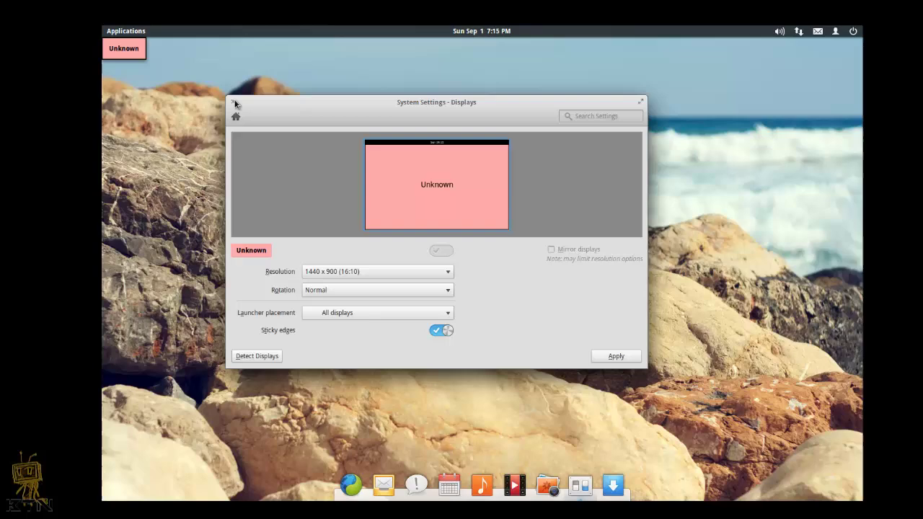
pyautogui.click(223, 103)
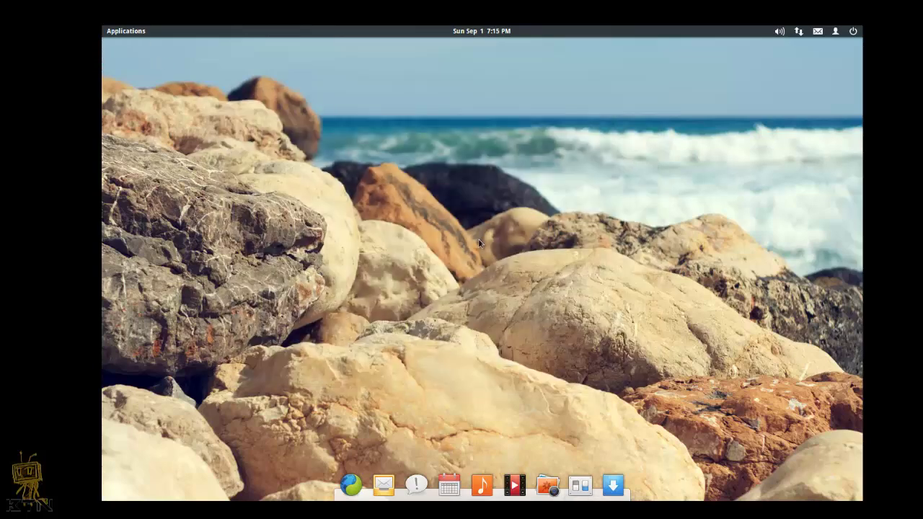
# Step: Launch Terminal from page 2 of Applications, then reopen the menu on page 1
pyautogui.click(126, 32)
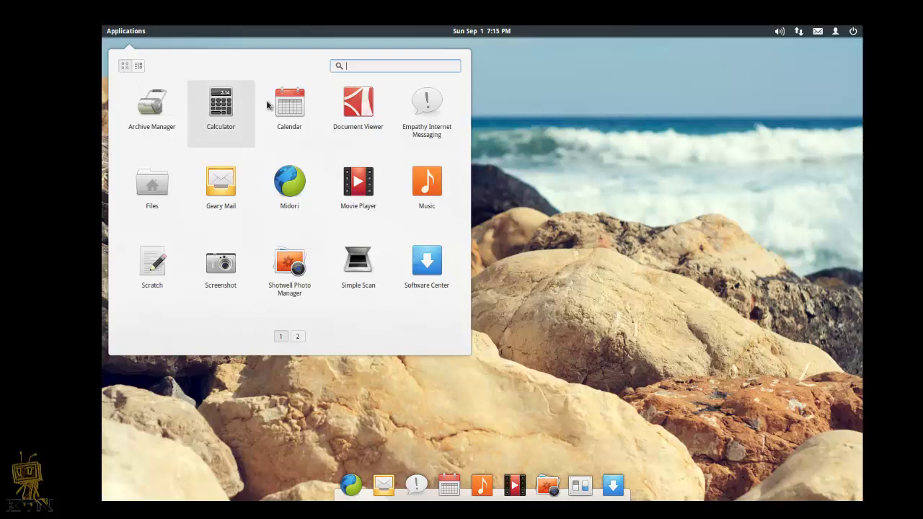
pyautogui.click(296, 338)
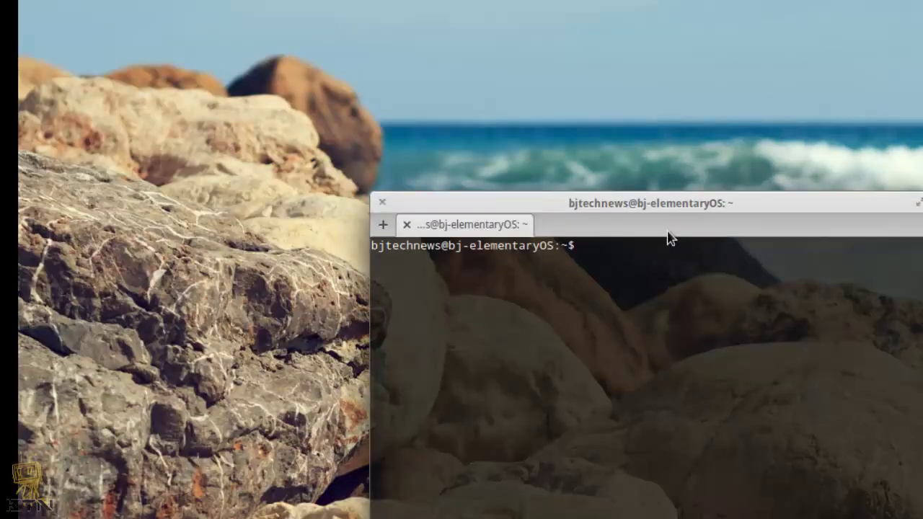
pyautogui.click(63, 1)
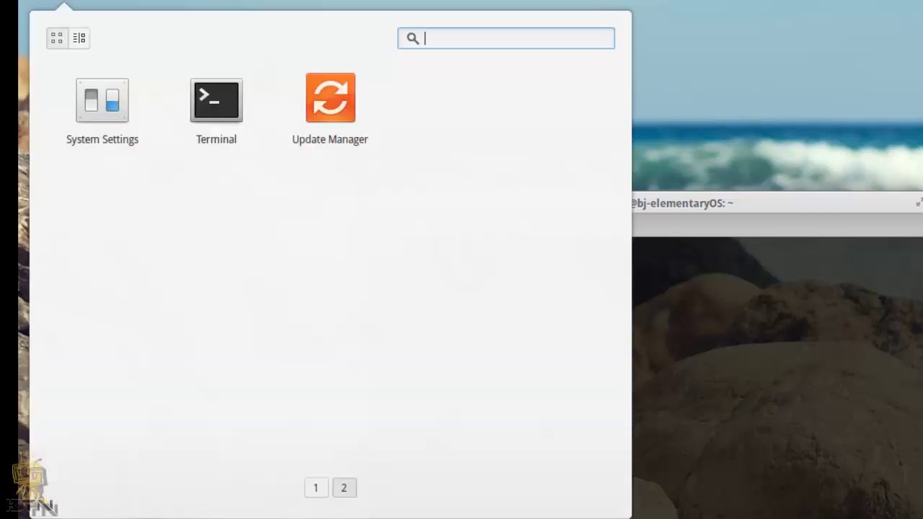
pyautogui.click(315, 487)
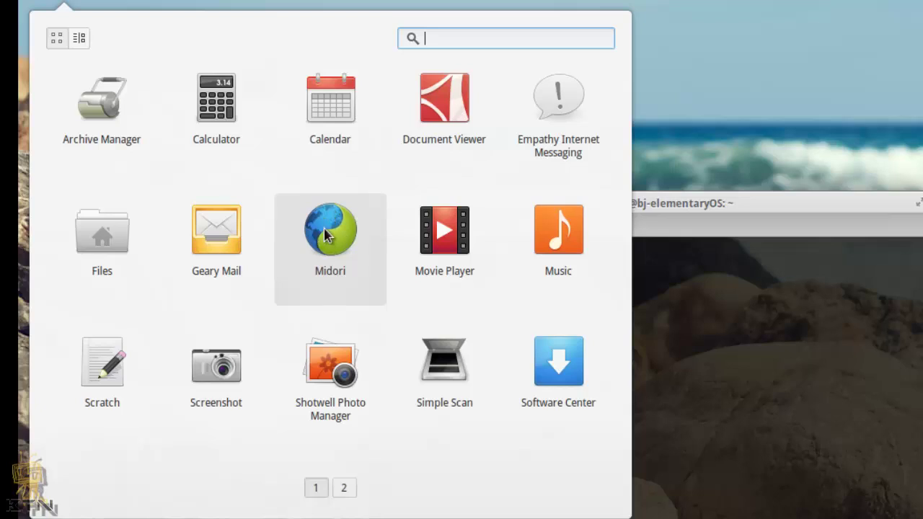
# Step: Launch Midori, enlarge its window, and load youtube.com/alucardkakashi
pyautogui.press('Escape')
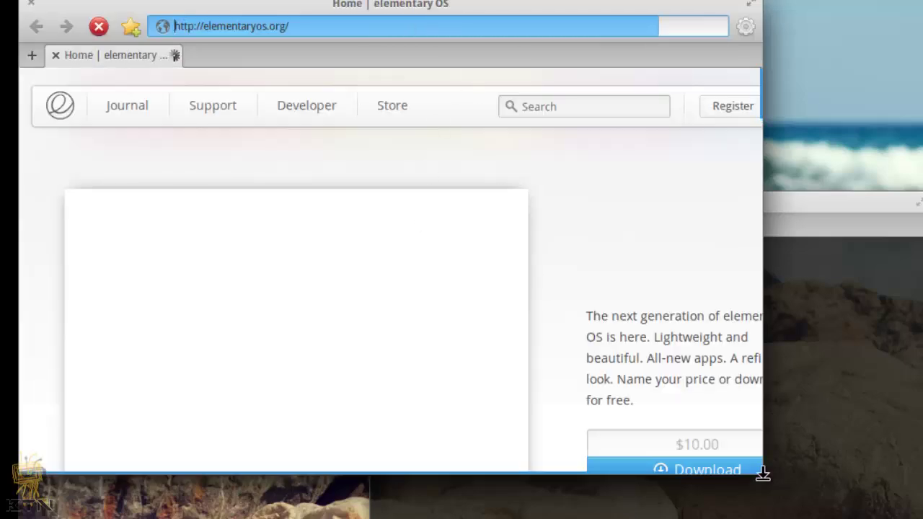
pyautogui.moveTo(762, 478); pyautogui.dragTo(820, 516)
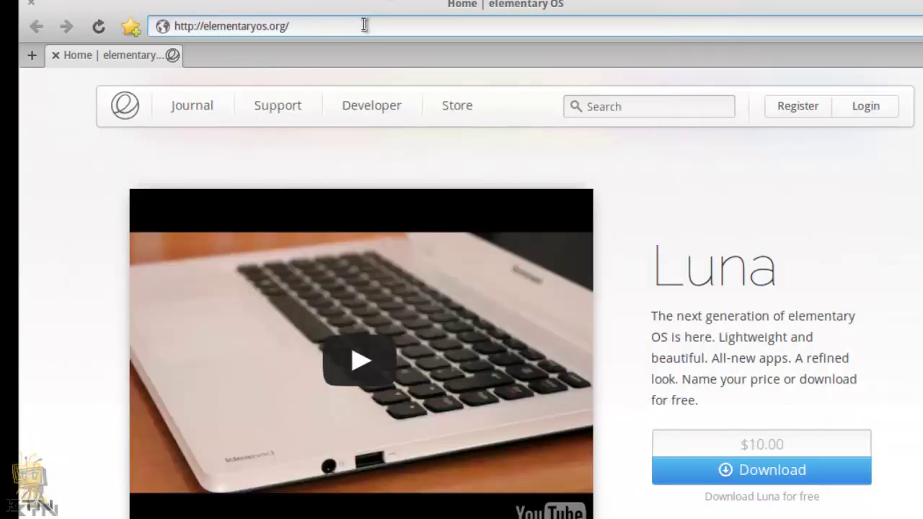
pyautogui.press('BackSpace')
pyautogui.press('BackSpace')
pyautogui.press('BackSpace')
pyautogui.press('BackSpace')
pyautogui.press('BackSpace')
pyautogui.press('BackSpace')
pyautogui.press('BackSpace')
pyautogui.press('BackSpace')
pyautogui.press('BackSpace')
pyautogui.press('BackSpace')
pyautogui.press('BackSpace')
pyautogui.press('BackSpace')
pyautogui.press('BackSpace')
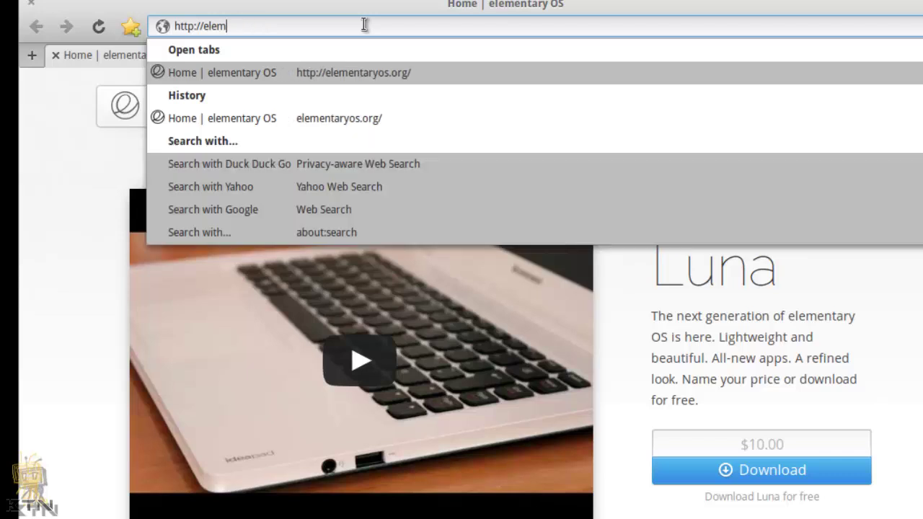
pyautogui.press('BackSpace')
pyautogui.press('BackSpace')
pyautogui.press('BackSpace')
pyautogui.press('BackSpace')
pyautogui.press('BackSpace')
pyautogui.press('BackSpace')
pyautogui.press('BackSpace')
pyautogui.press('BackSpace')
pyautogui.press('BackSpace')
pyautogui.press('BackSpace')
pyautogui.press('BackSpace')
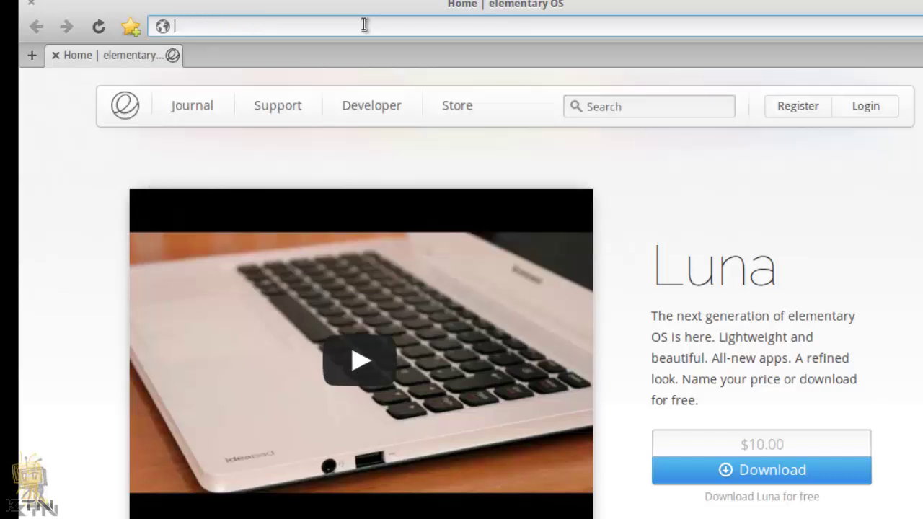
pyautogui.write('youtube.coj')
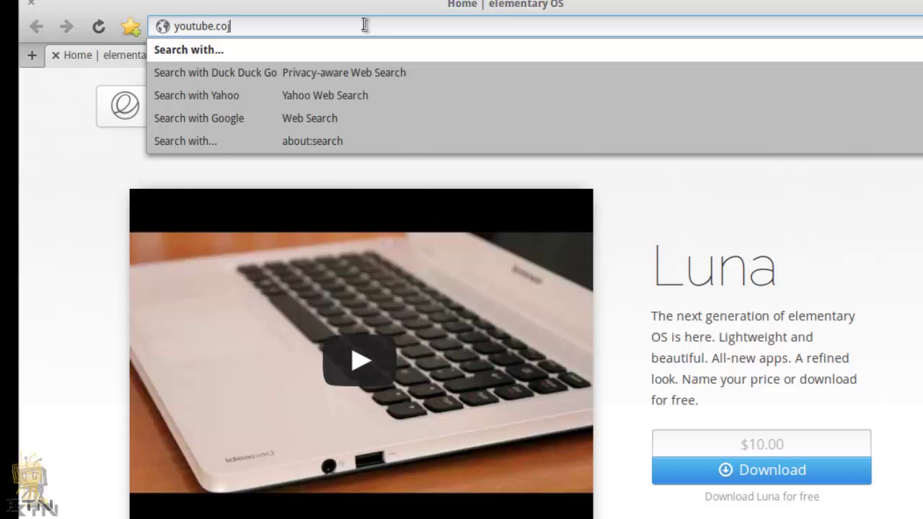
pyautogui.press('BackSpace')
pyautogui.write('m/alucardkakashi')
pyautogui.press('Return')
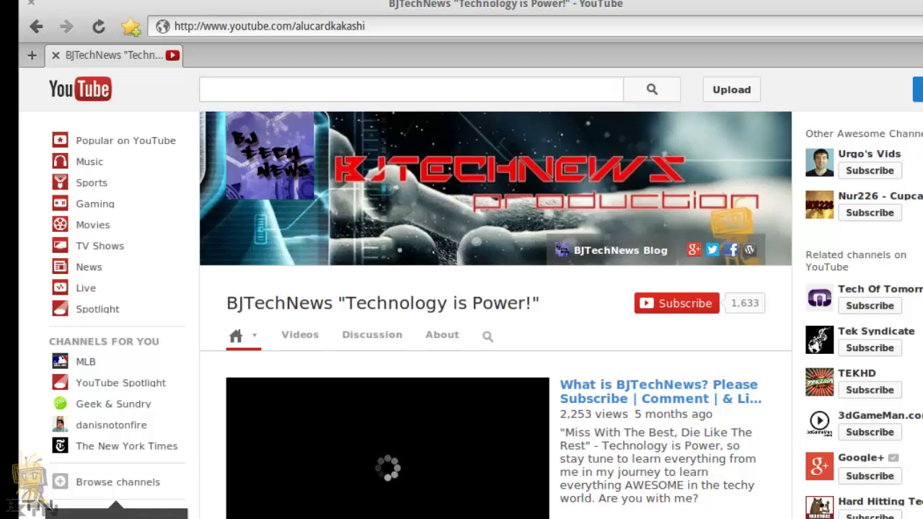
# Step: Open the channel's trailer video, then close the browser
pyautogui.scroll(-3, 470, 293)
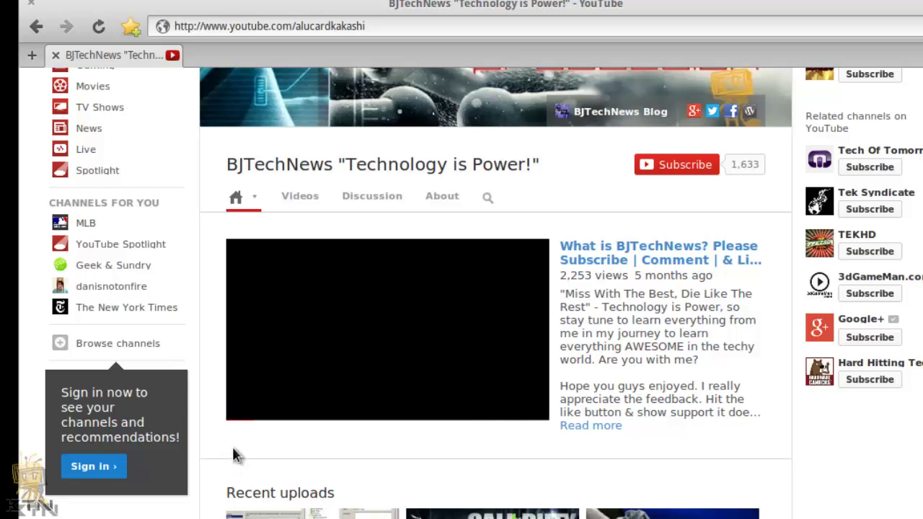
pyautogui.scroll(-1, 238, 454)
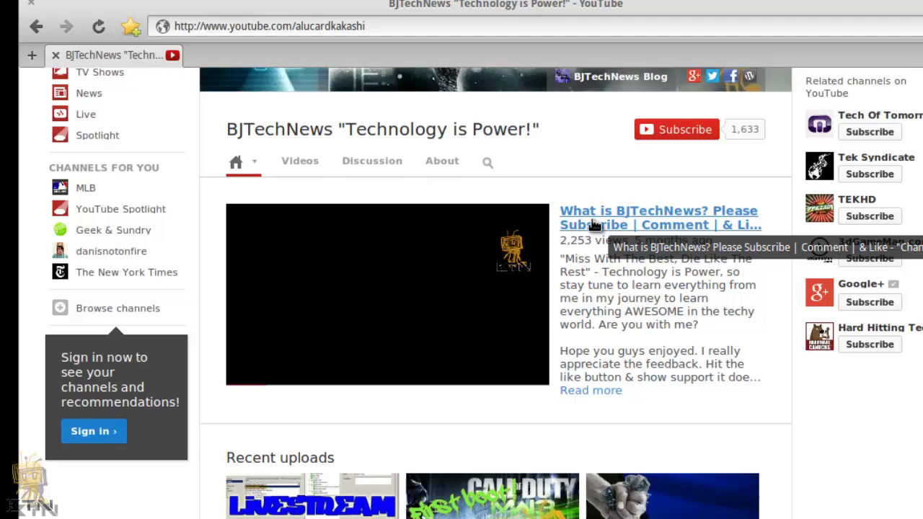
pyautogui.click(593, 225)
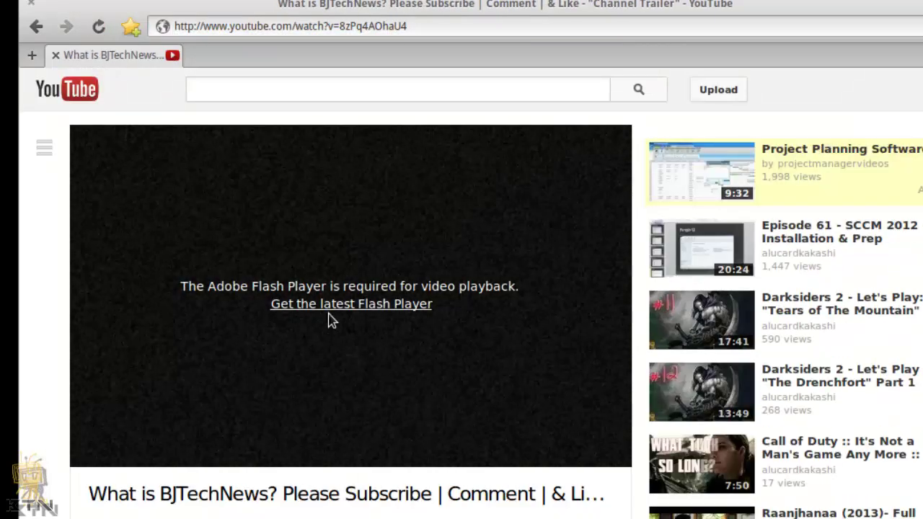
pyautogui.click(31, 7)
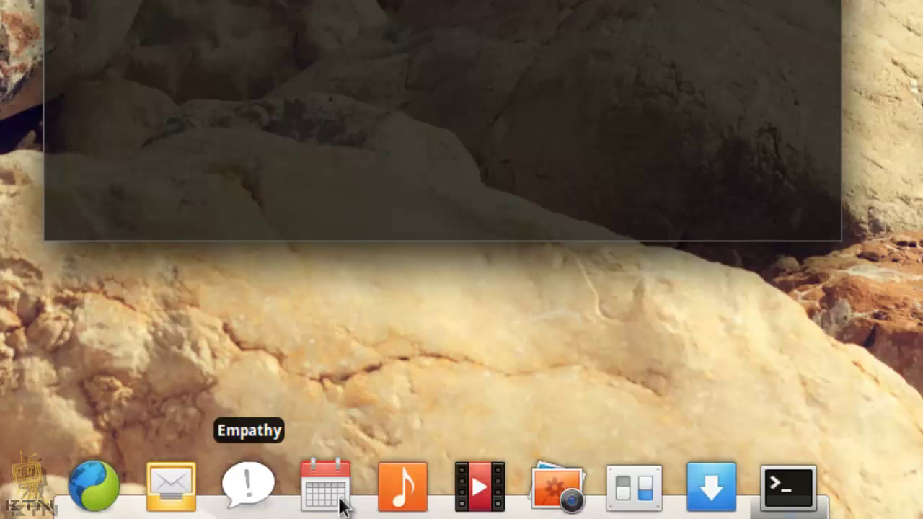
# Step: Launch Music from the dock, showing the empty library's Get Some Tunes prompt
pyautogui.click(408, 497)
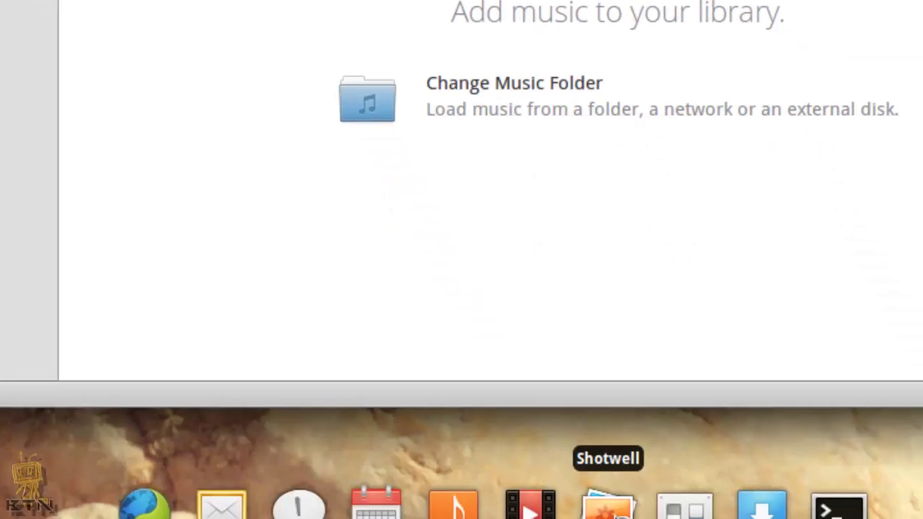
# Step: Launch Shotwell from the dock, close its Welcome dialog, and move its empty Library window in front of Music
pyautogui.click(603, 495)
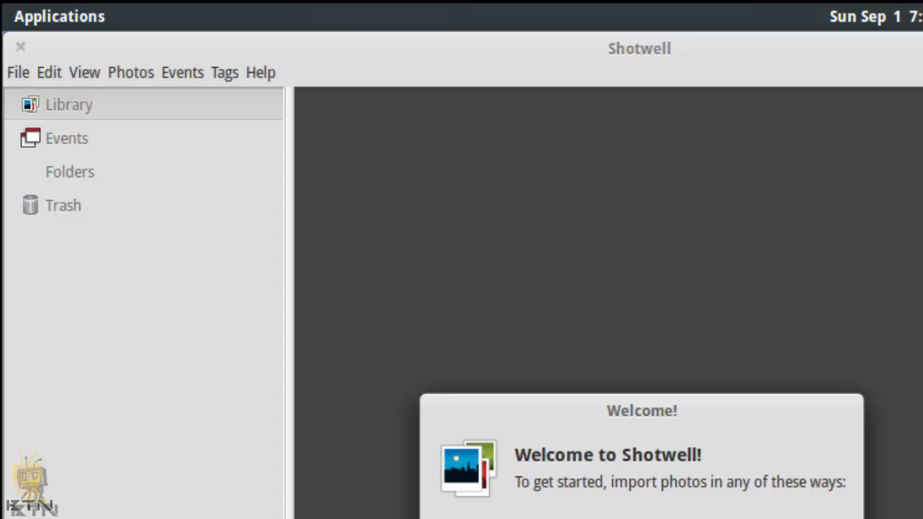
pyautogui.press('Return')
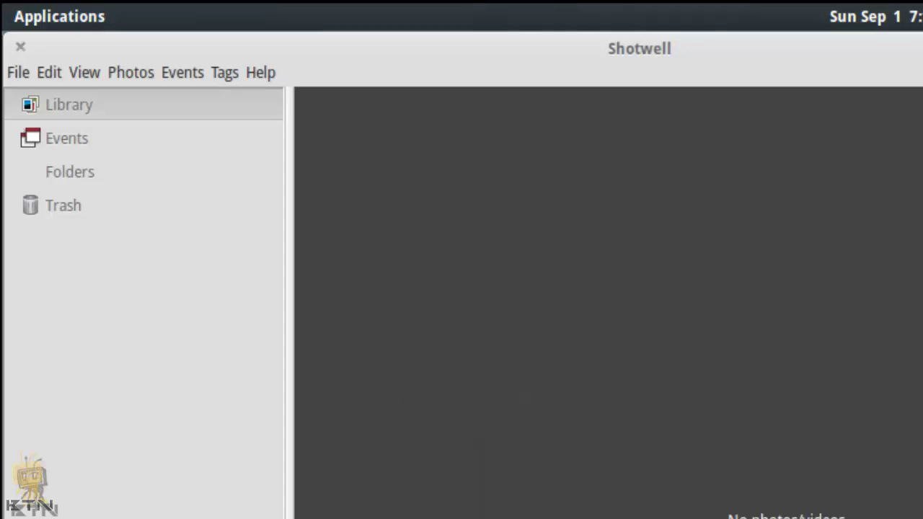
pyautogui.moveTo(710, 49); pyautogui.dragTo(754, 113)
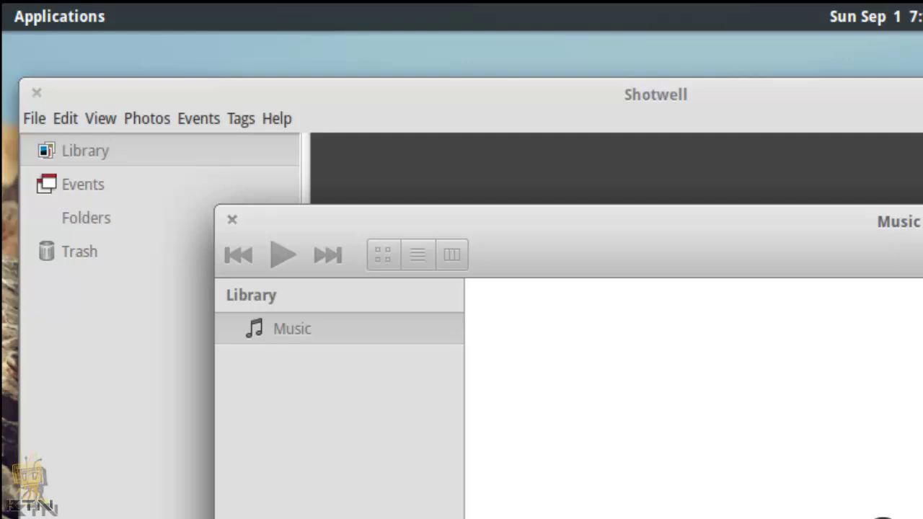
pyautogui.moveTo(742, 108); pyautogui.dragTo(829, 92)
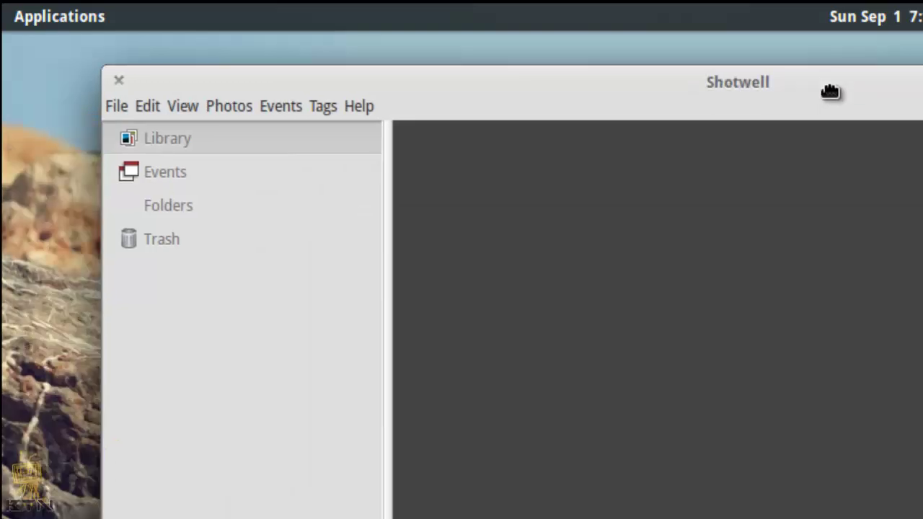